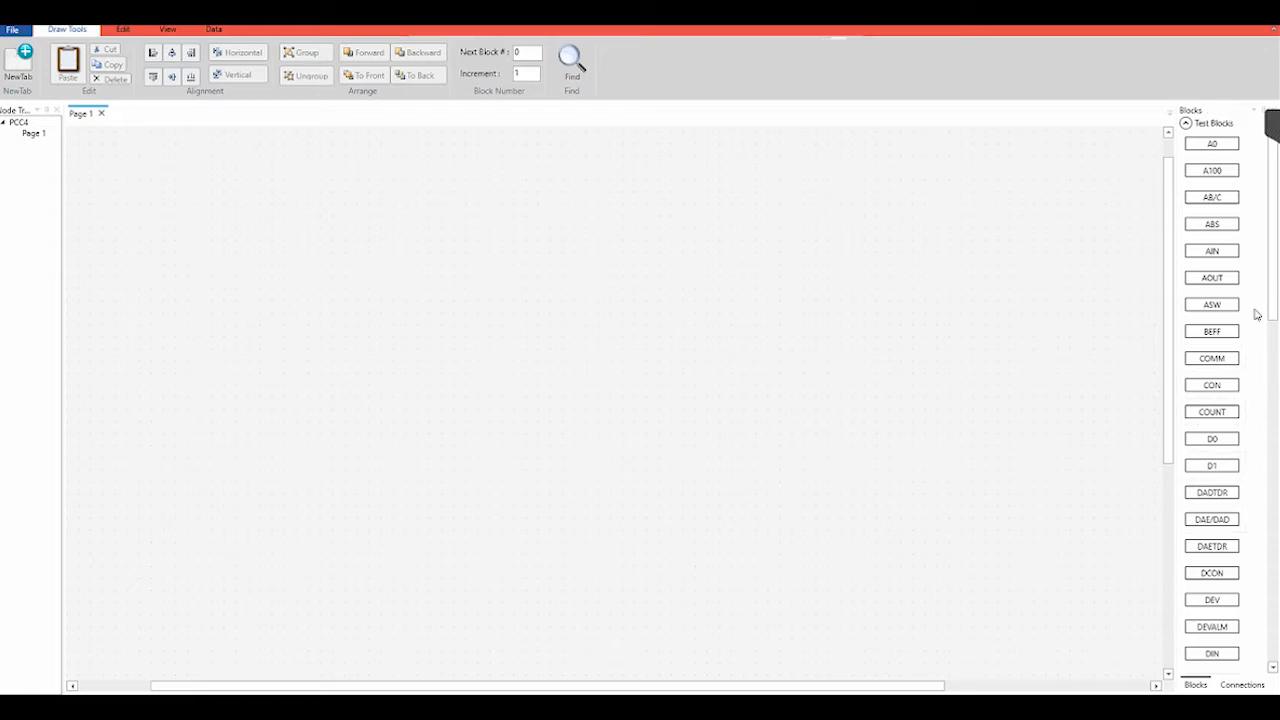
{"action": "scroll", "coordinate": [1244, 284], "scroll_direction": "down", "scroll_amount": 5}
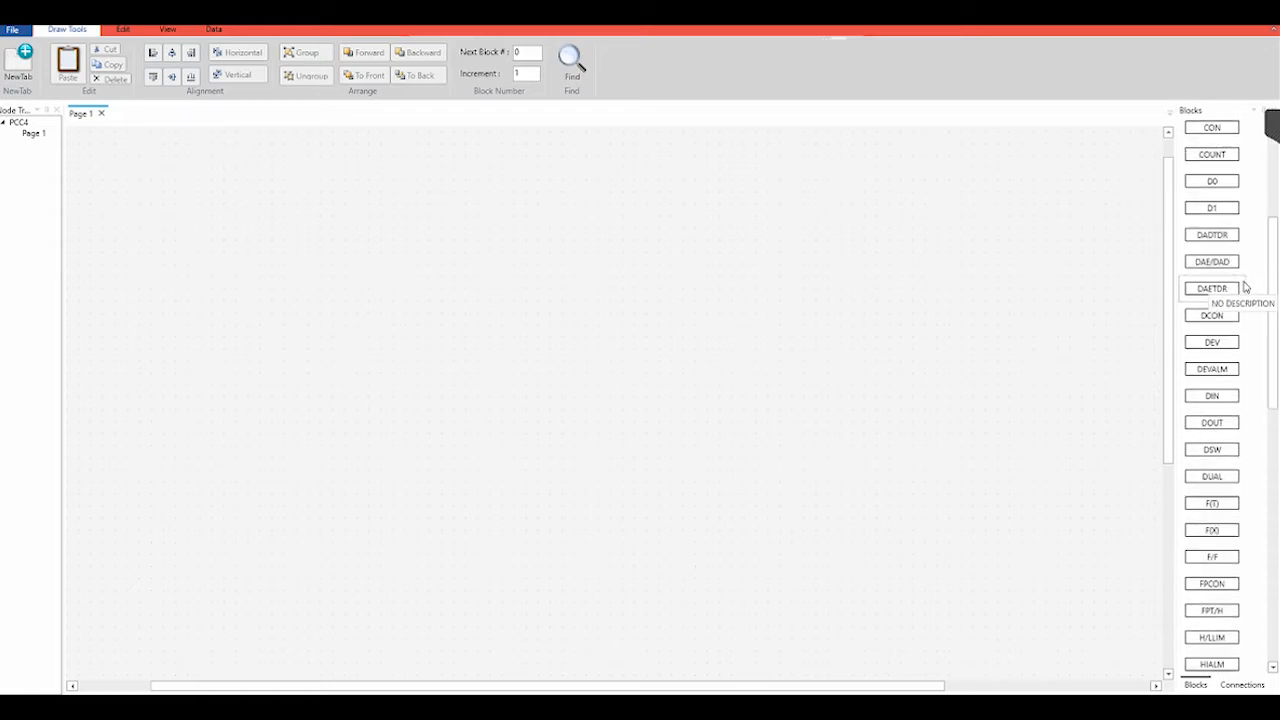
{"action": "scroll", "coordinate": [1244, 288], "scroll_direction": "up", "scroll_amount": 5}
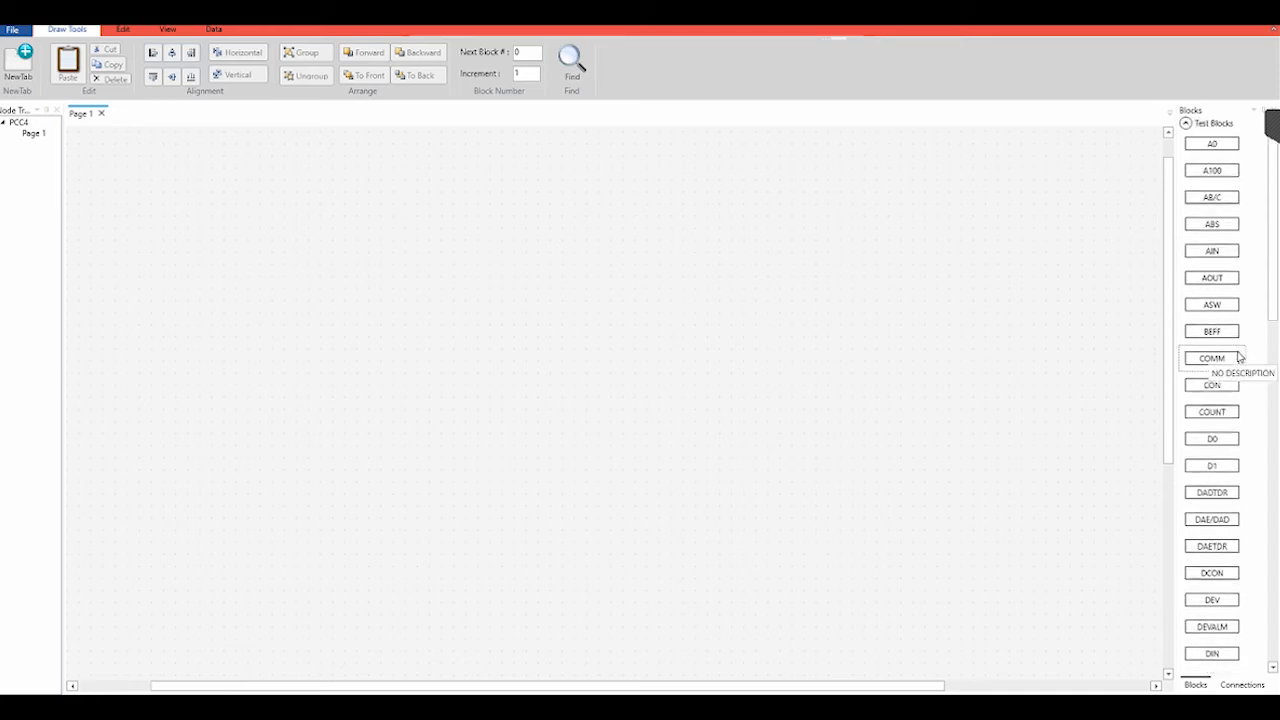
{"action": "scroll", "coordinate": [1240, 356], "scroll_direction": "down", "scroll_amount": 8}
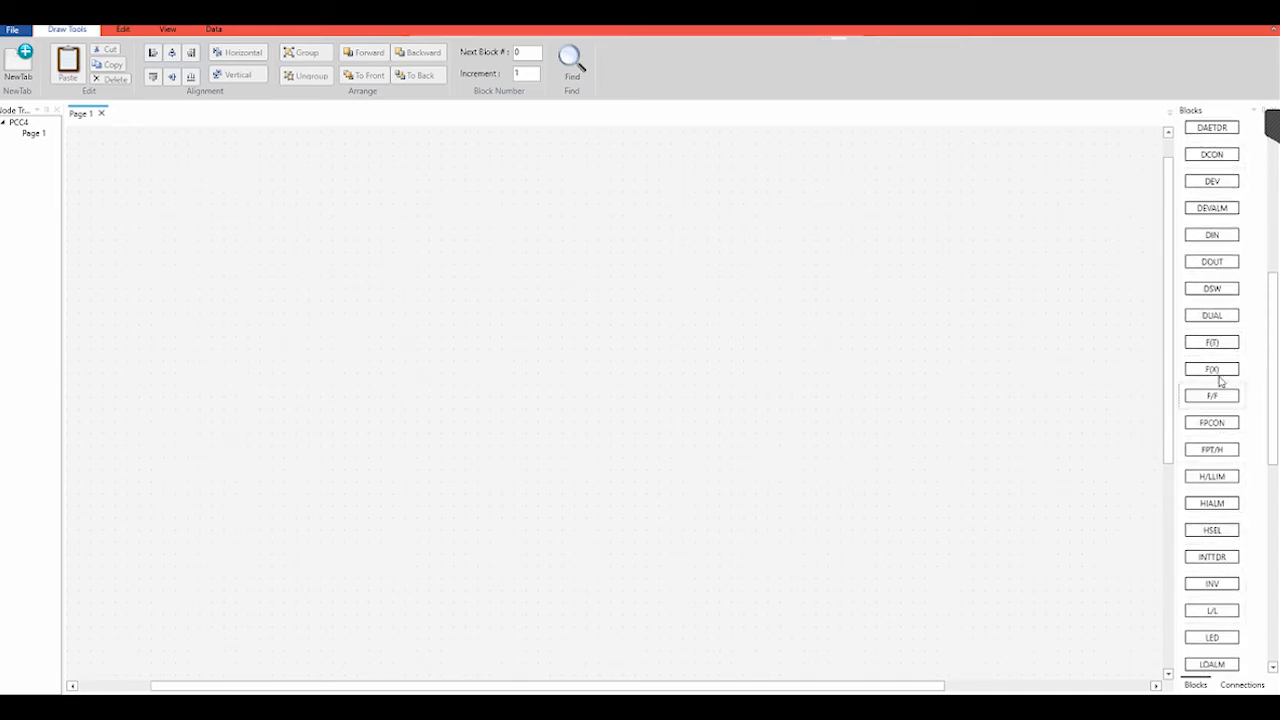
{"action": "scroll", "coordinate": [1234, 437], "scroll_direction": "up", "scroll_amount": 8}
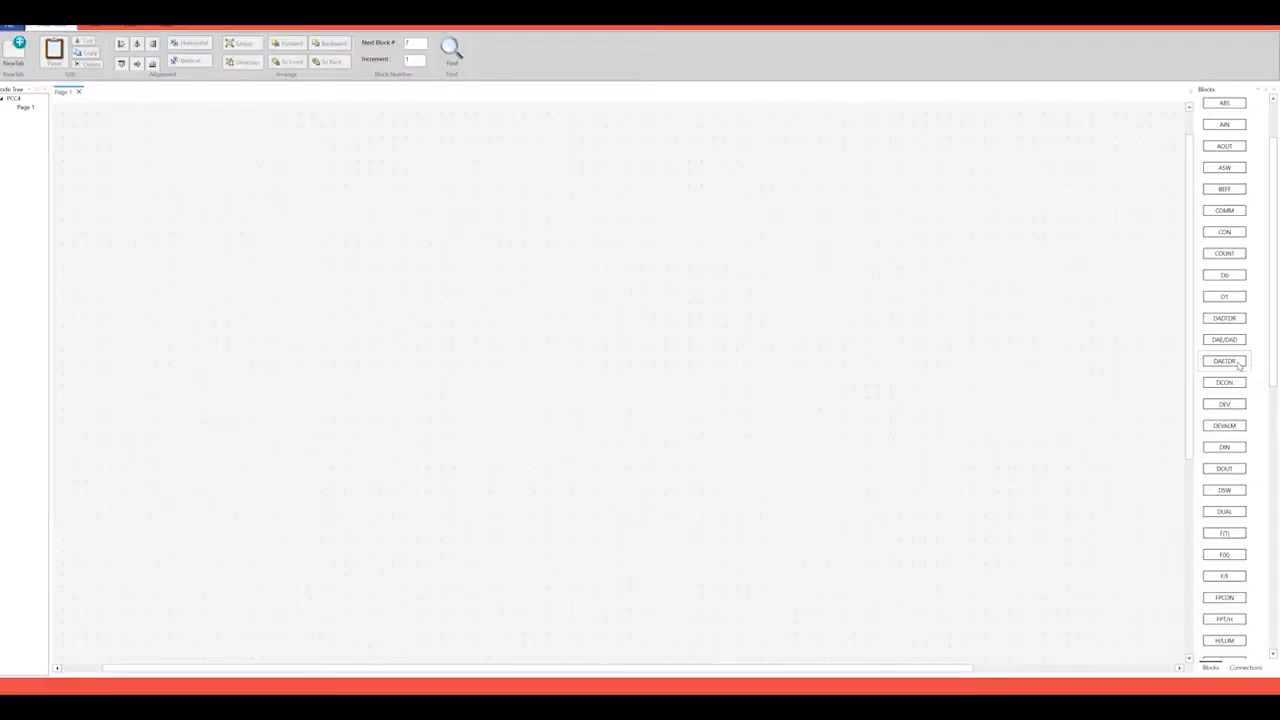
Step: Place a DAETDR, a LOGIC and an LSEL block side by side in a row on Page 1
{"action": "left_click_drag", "start_coordinate": [1240, 366], "coordinate": [479, 286]}
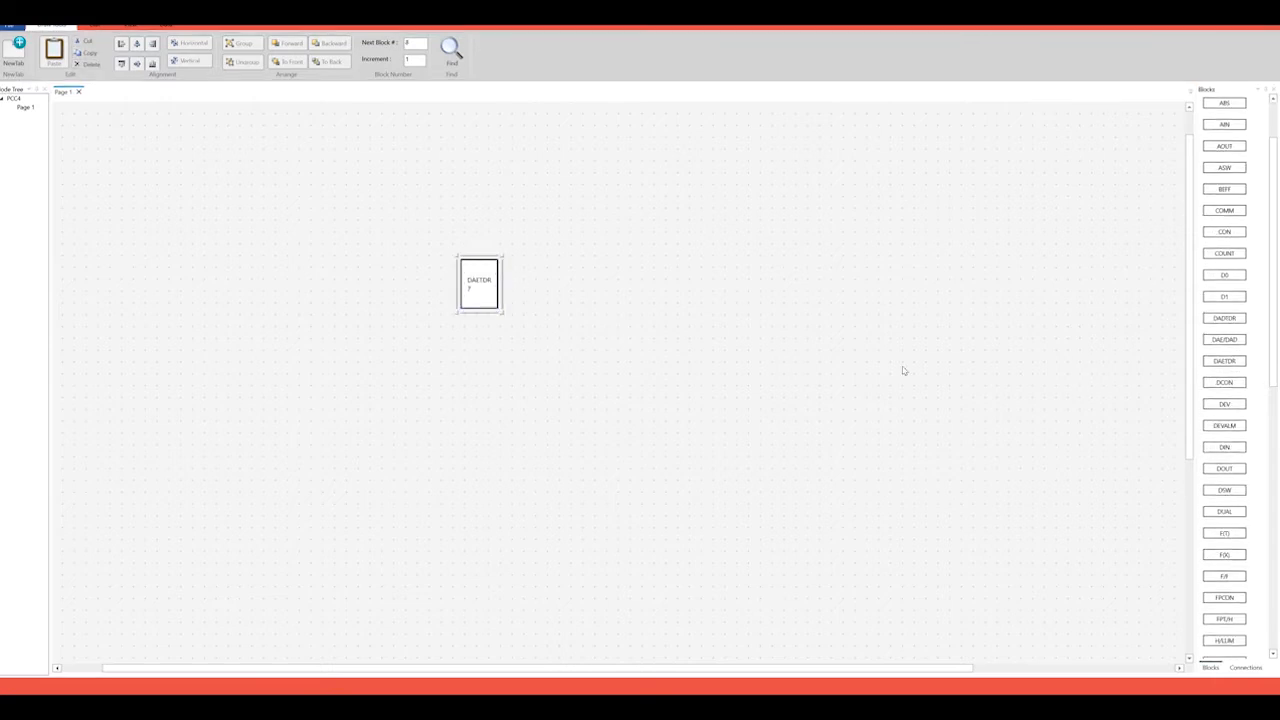
{"action": "scroll", "coordinate": [1215, 530], "scroll_direction": "down", "scroll_amount": 3}
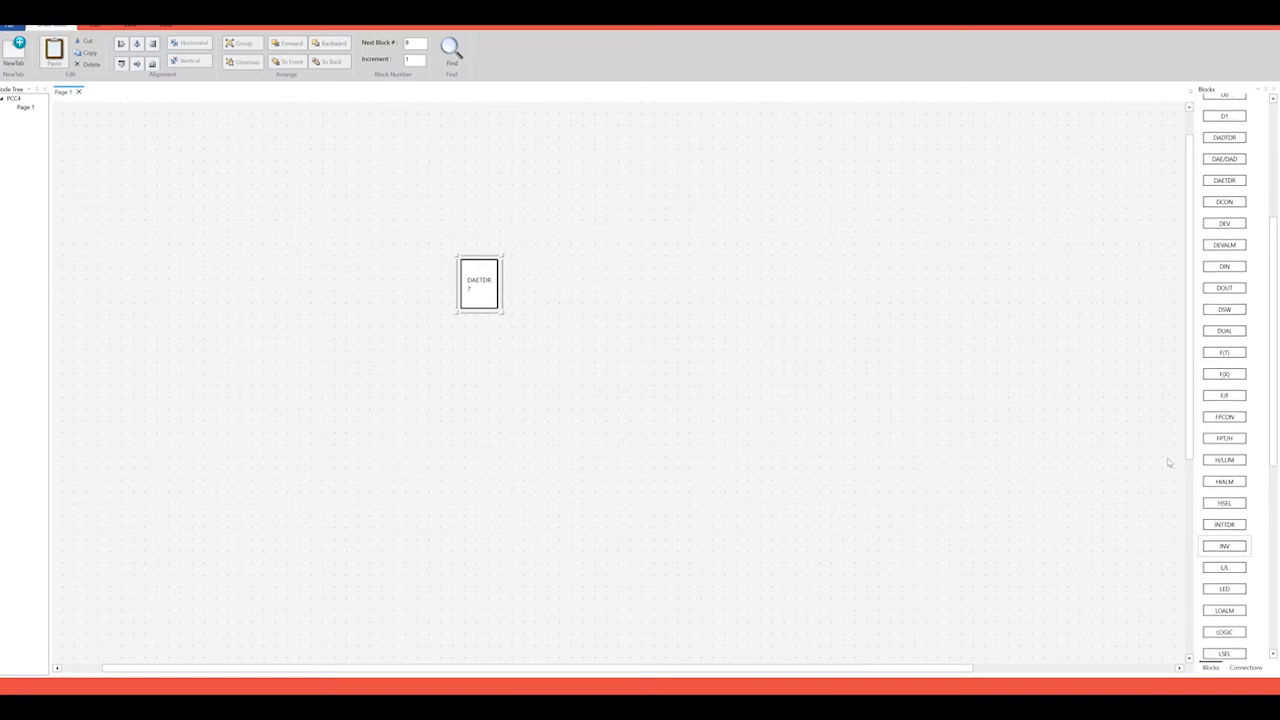
{"action": "left_click_drag", "start_coordinate": [1224, 638], "coordinate": [605, 283]}
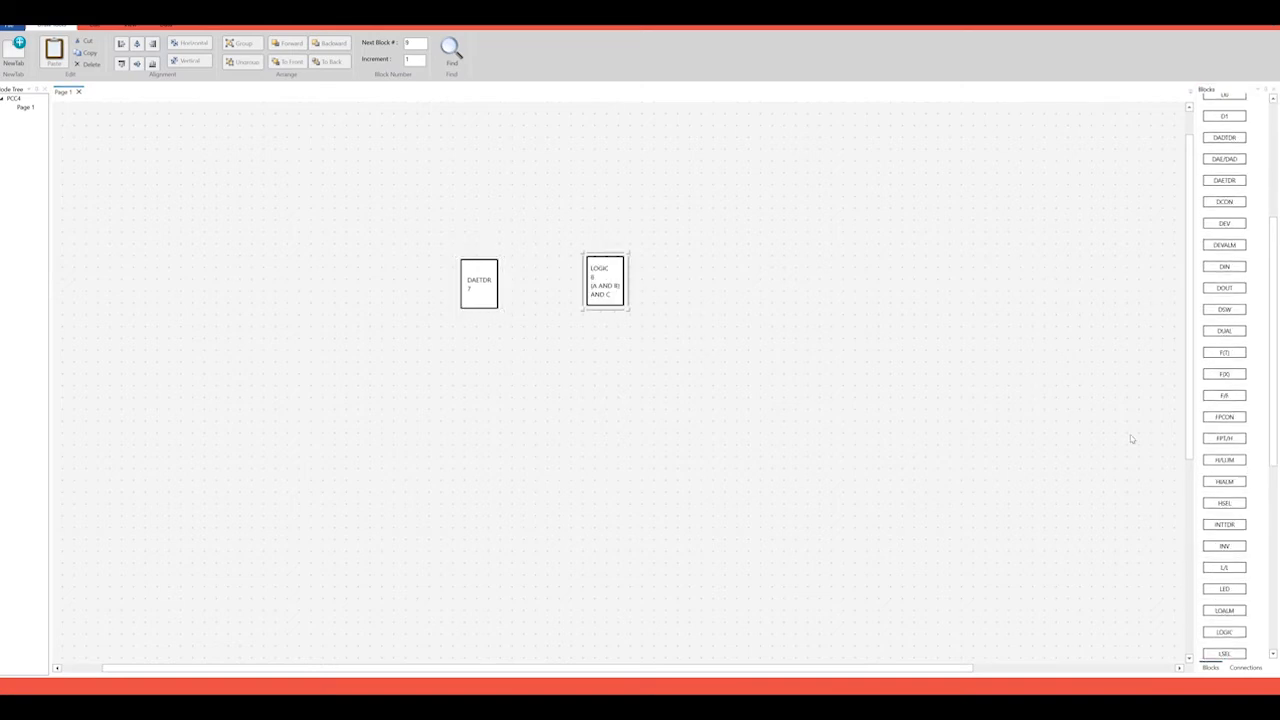
{"action": "scroll", "coordinate": [1224, 624], "scroll_direction": "down", "scroll_amount": 1}
{"action": "left_click_drag", "start_coordinate": [1224, 601], "coordinate": [745, 280]}
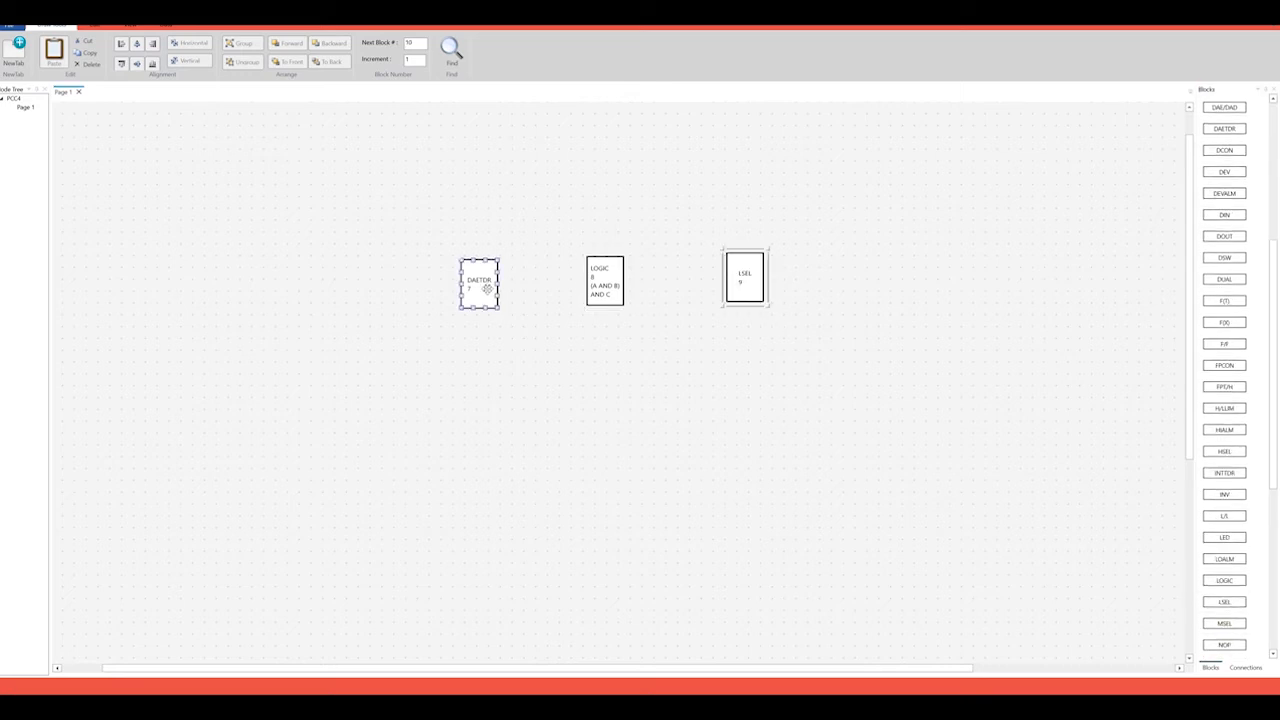
Step: Move the DAETDR block slightly toward the LOGIC block and try resizing it, ending at about its original size
{"action": "left_click_drag", "start_coordinate": [461, 307], "coordinate": [493, 282]}
{"action": "left_click_drag", "start_coordinate": [520, 310], "coordinate": [568, 407]}
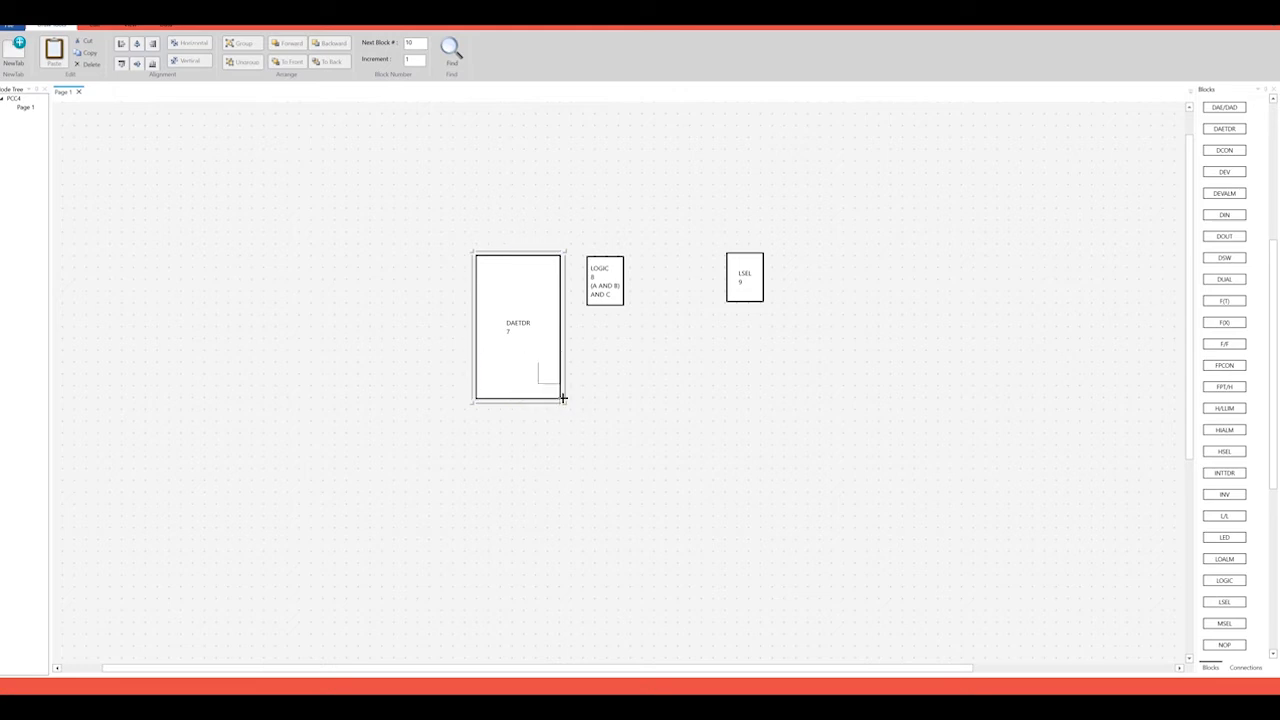
{"action": "left_click_drag", "start_coordinate": [551, 385], "coordinate": [530, 315]}
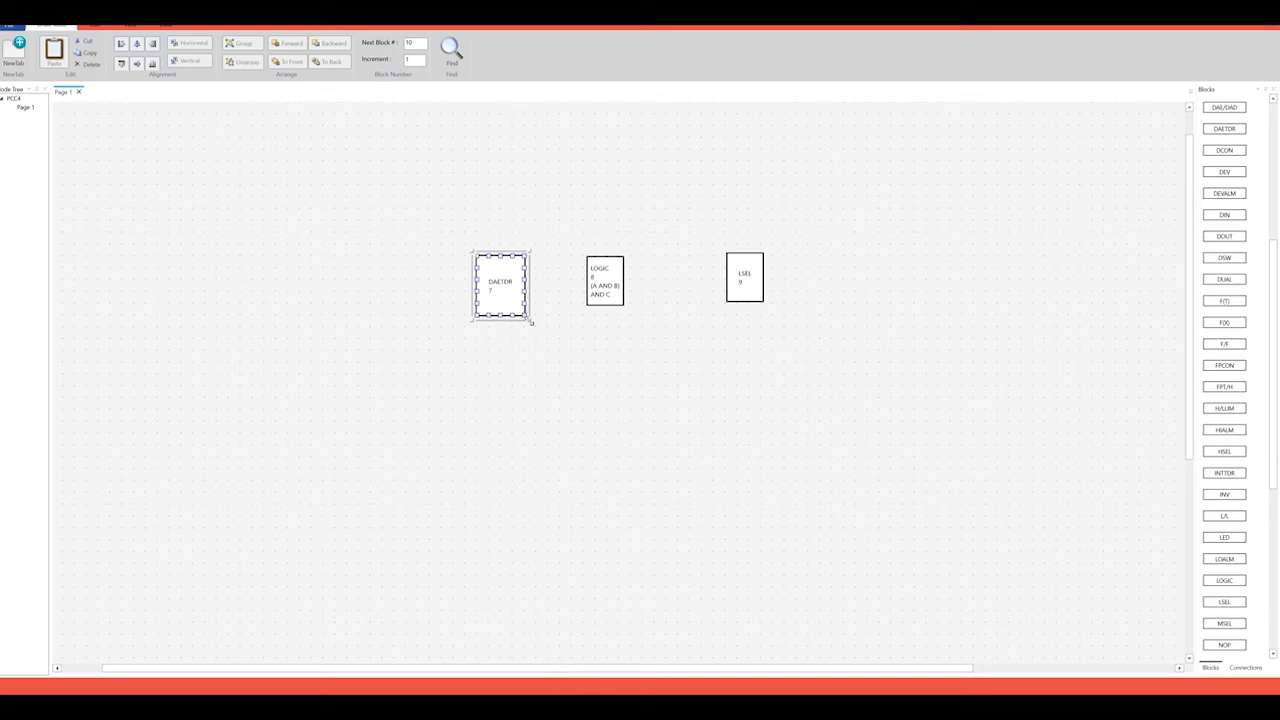
{"action": "left_click_drag", "start_coordinate": [528, 318], "coordinate": [516, 302]}
{"action": "scroll", "coordinate": [499, 288], "scroll_direction": "up", "scroll_amount": 5}
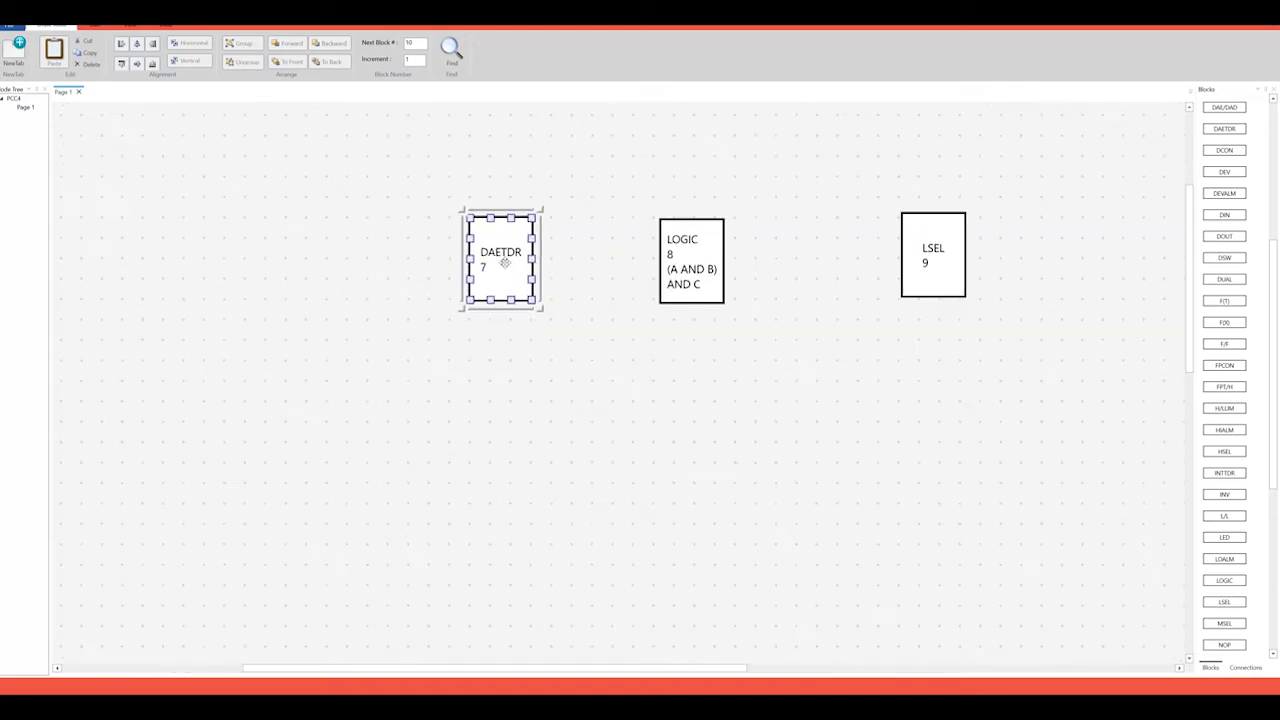
{"action": "scroll", "coordinate": [505, 262], "scroll_direction": "down", "scroll_amount": 2}
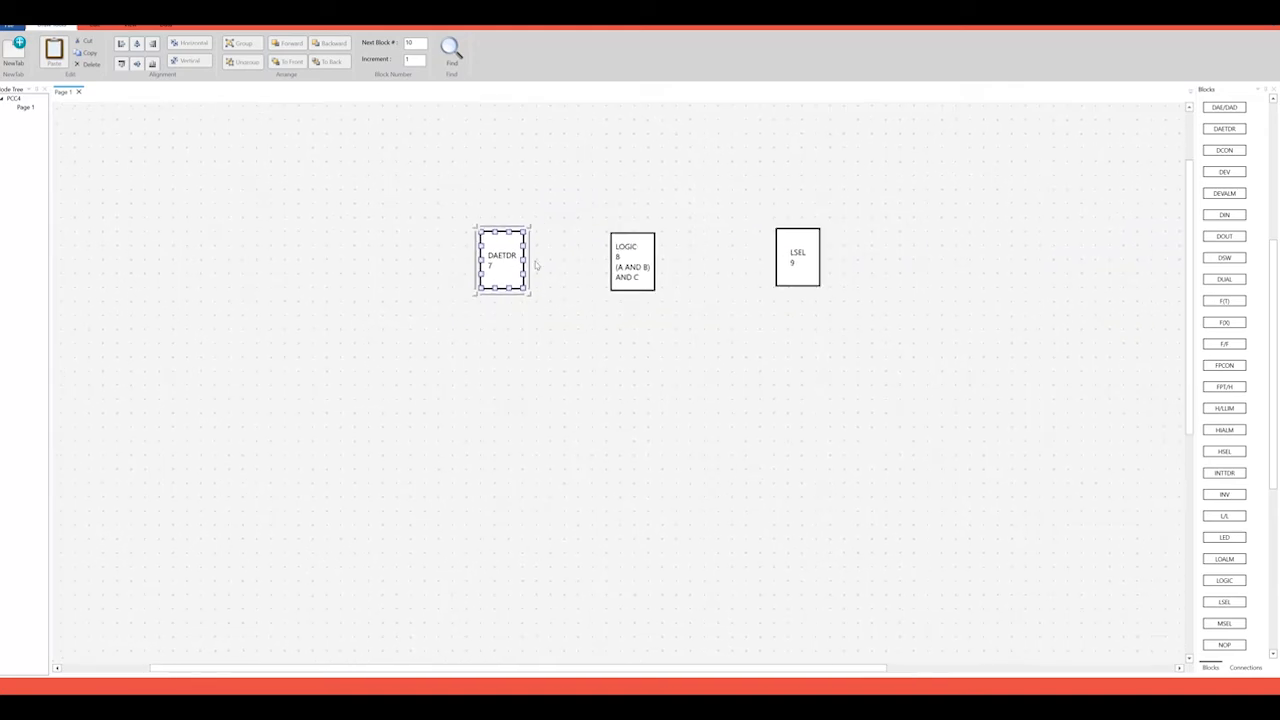
{"action": "left_click", "coordinate": [548, 262]}
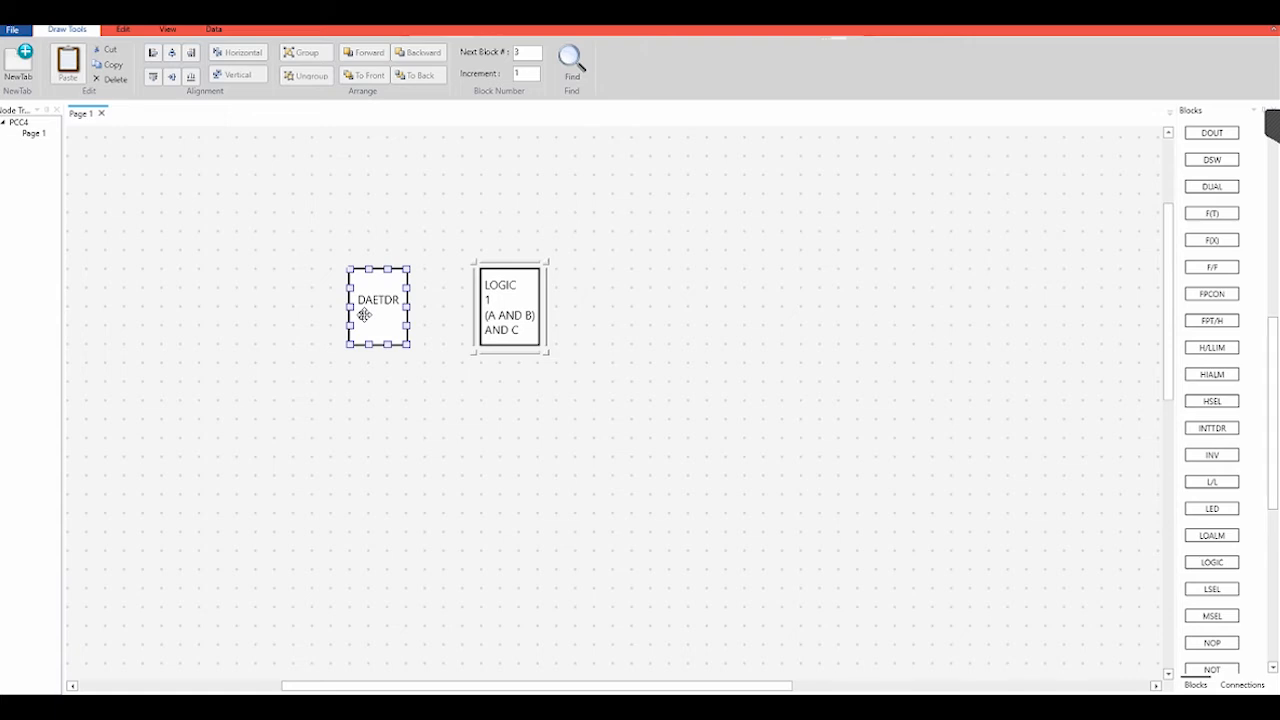
Step: Move the distant LSEL block into line just right of the LOGIC block, spaced evenly with the DAETDR block
{"action": "scroll", "coordinate": [507, 314], "scroll_direction": "down", "scroll_amount": 1}
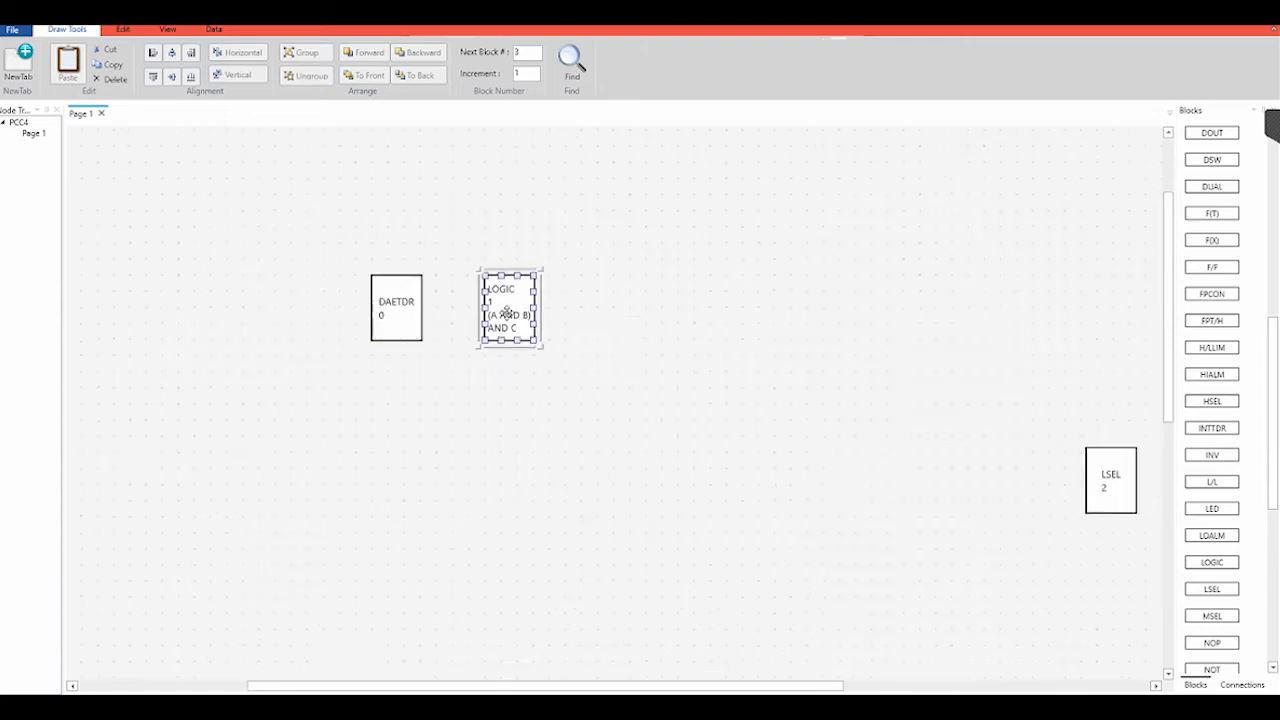
{"action": "scroll", "coordinate": [507, 314], "scroll_direction": "down", "scroll_amount": 1}
{"action": "left_click_drag", "start_coordinate": [1006, 457], "coordinate": [617, 320]}
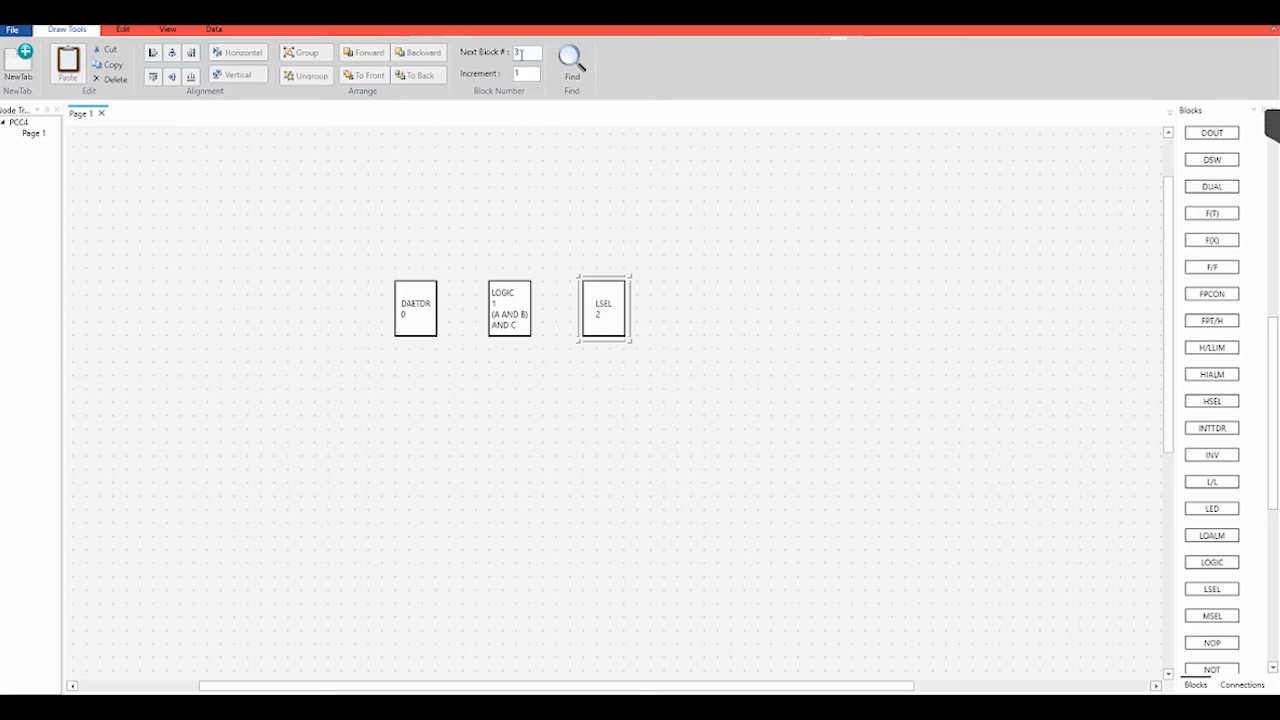
Step: Set the next block number to 200 and place an FPCON block to the right of the LSEL block
{"action": "double_click", "coordinate": [517, 53]}
{"action": "left_click", "coordinate": [1265, 333]}
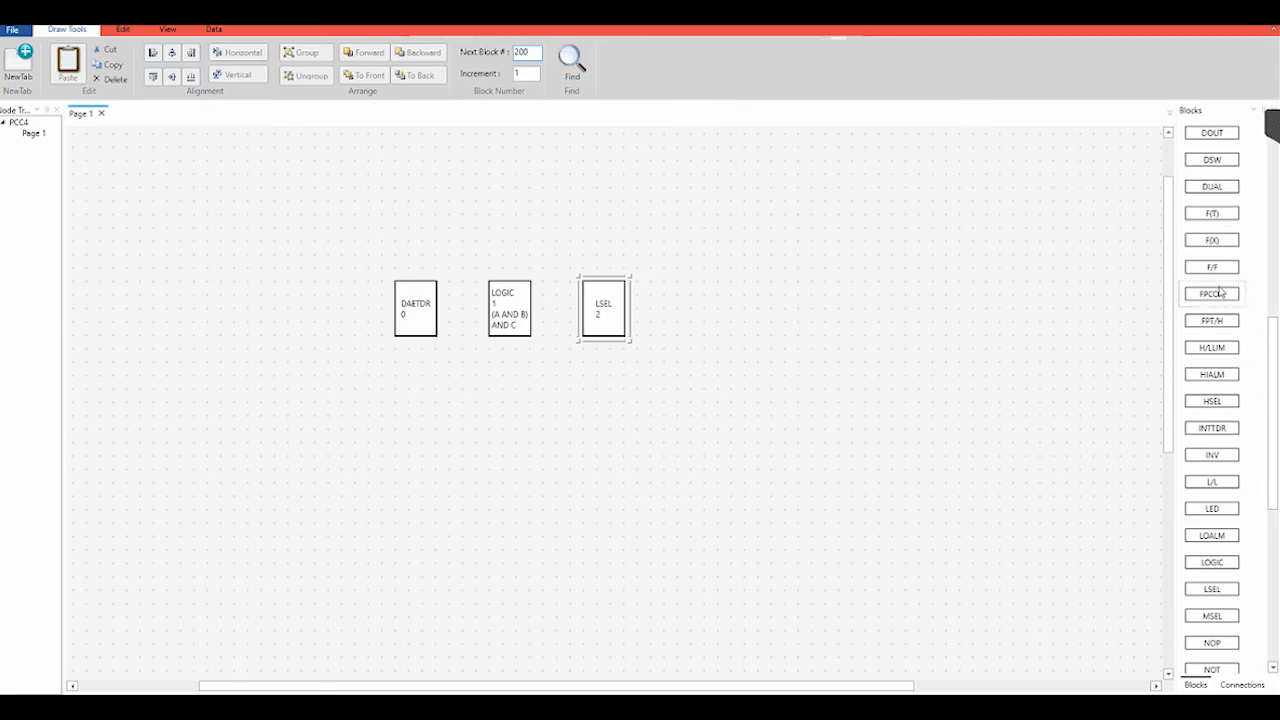
{"action": "left_click", "coordinate": [802, 291]}
{"action": "scroll", "coordinate": [800, 295], "scroll_direction": "up", "scroll_amount": 3}
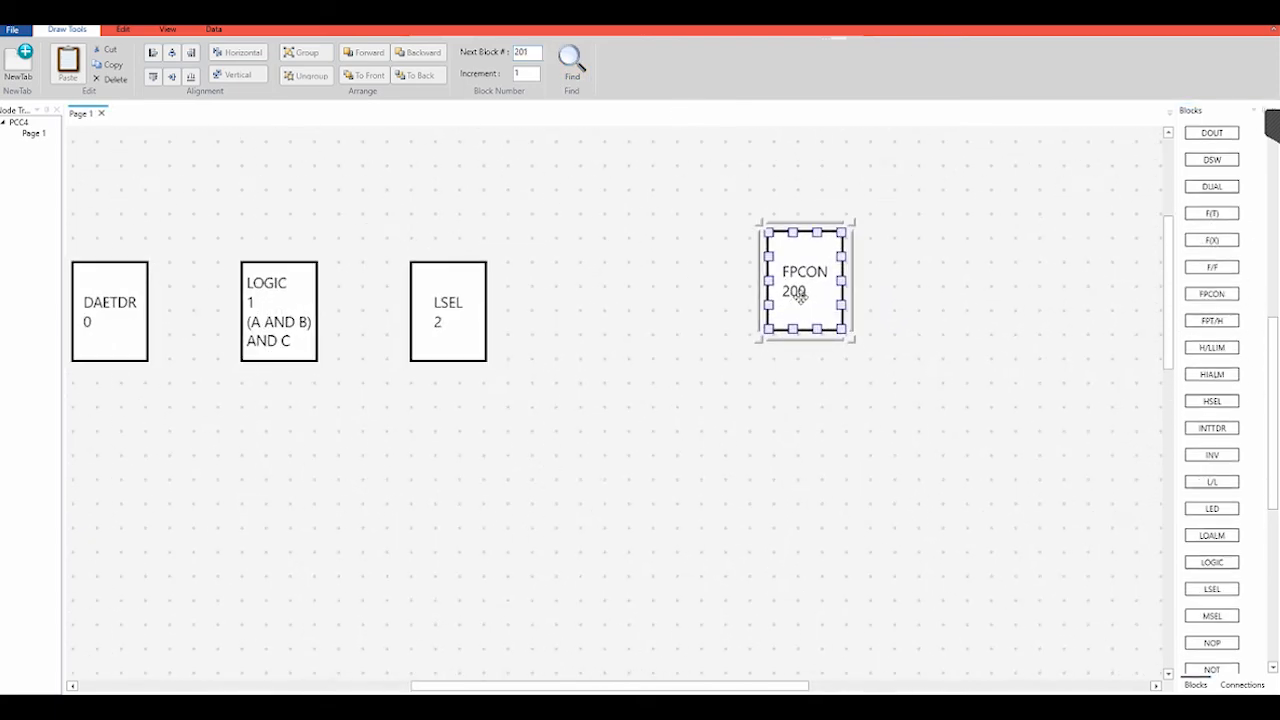
{"action": "scroll", "coordinate": [800, 293], "scroll_direction": "up", "scroll_amount": 2}
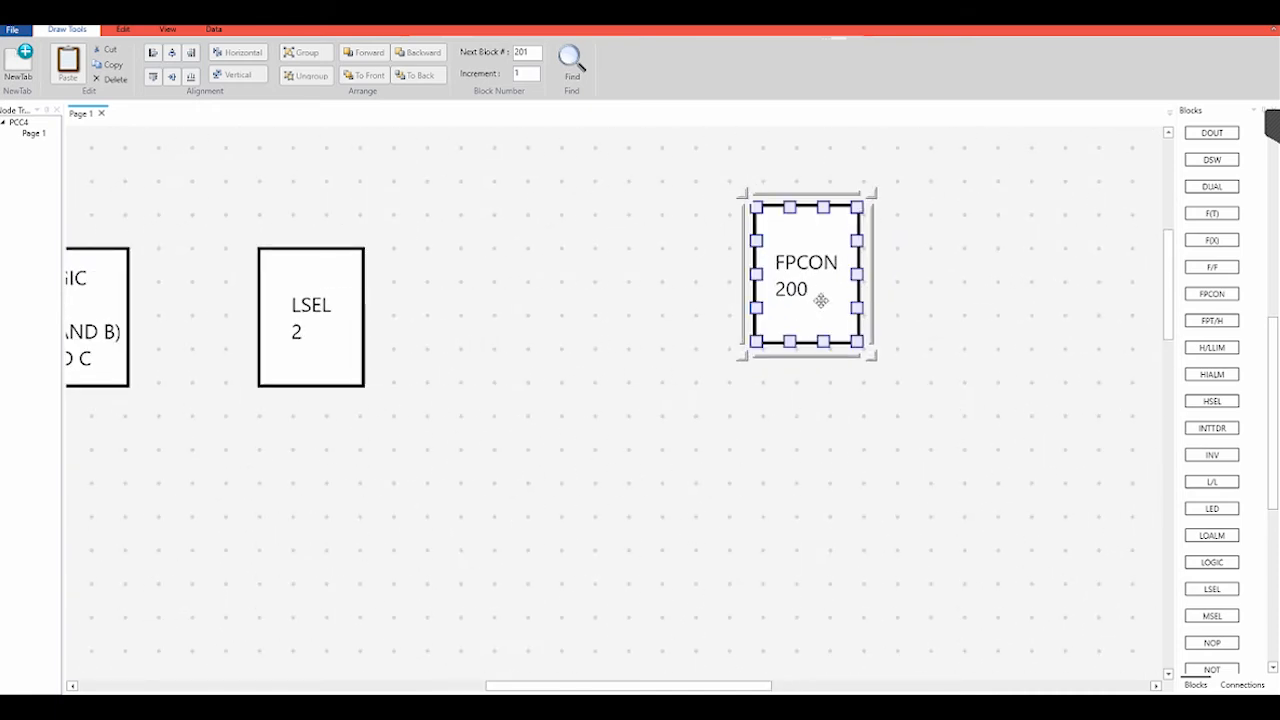
Step: Delete the FPCON block numbered 200 from the page
{"action": "left_click", "coordinate": [903, 280]}
{"action": "left_click", "coordinate": [866, 268]}
{"action": "key", "text": "Delete"}
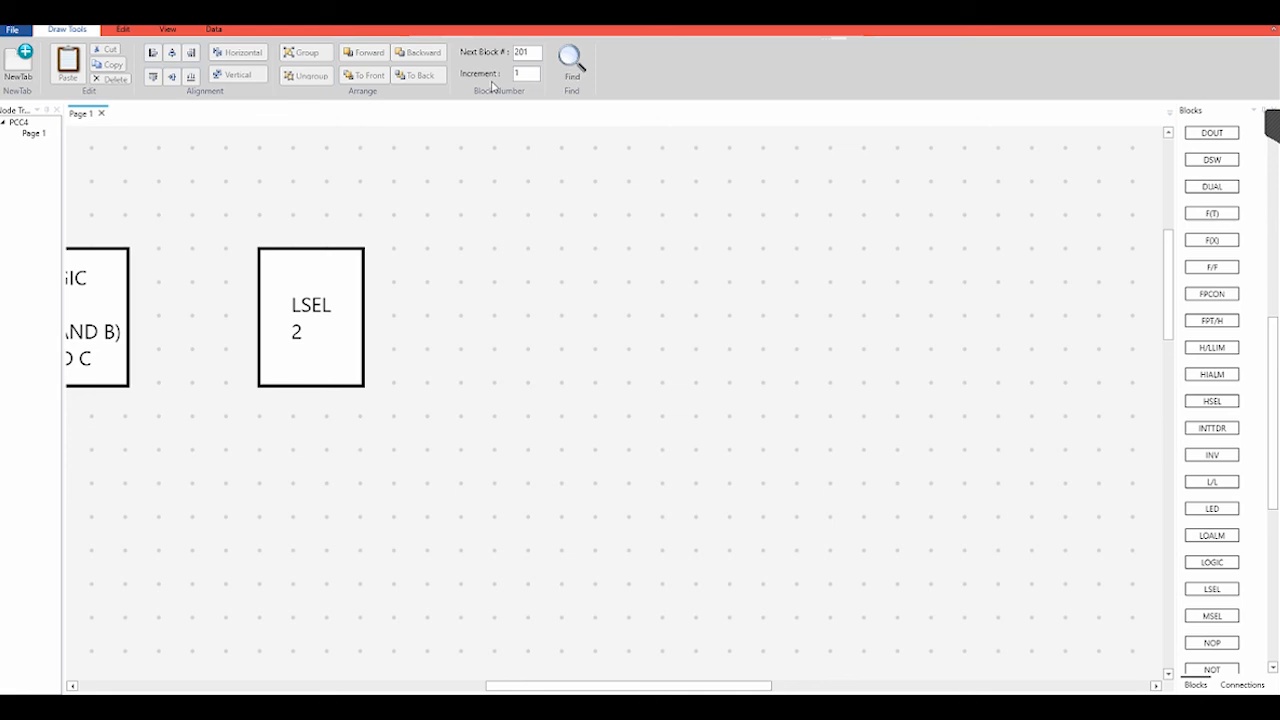
Step: Set the block number increment to 3 and place an FPCON and an FPT/H block to the right of the LSEL block
{"action": "double_click", "coordinate": [519, 74]}
{"action": "type", "text": "3"}
{"action": "left_click_drag", "start_coordinate": [1212, 295], "coordinate": [640, 295]}
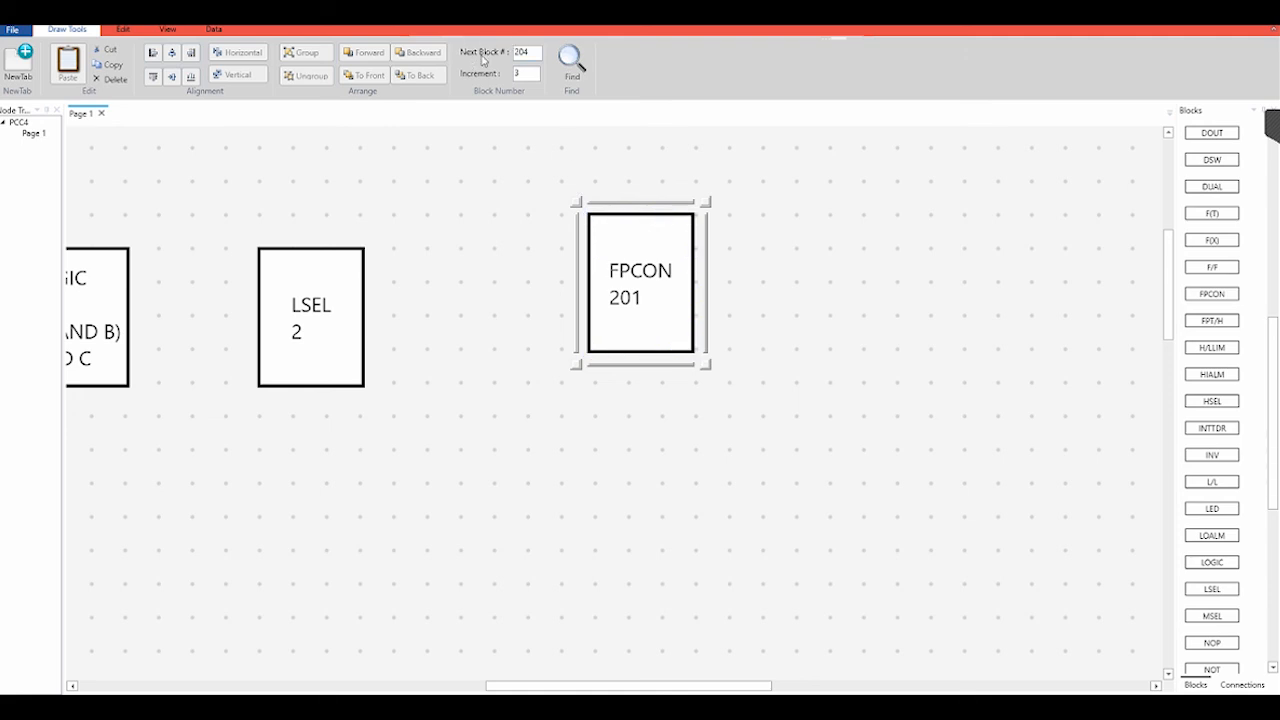
{"action": "left_click_drag", "start_coordinate": [1212, 321], "coordinate": [841, 292]}
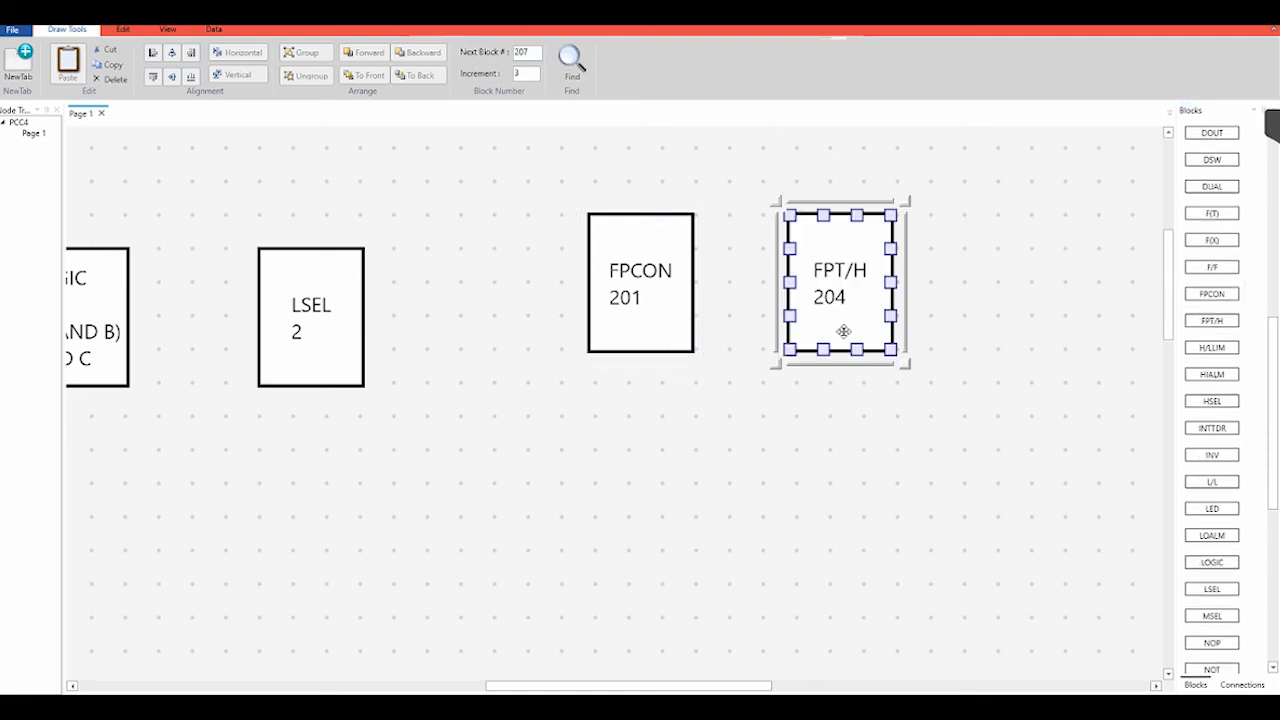